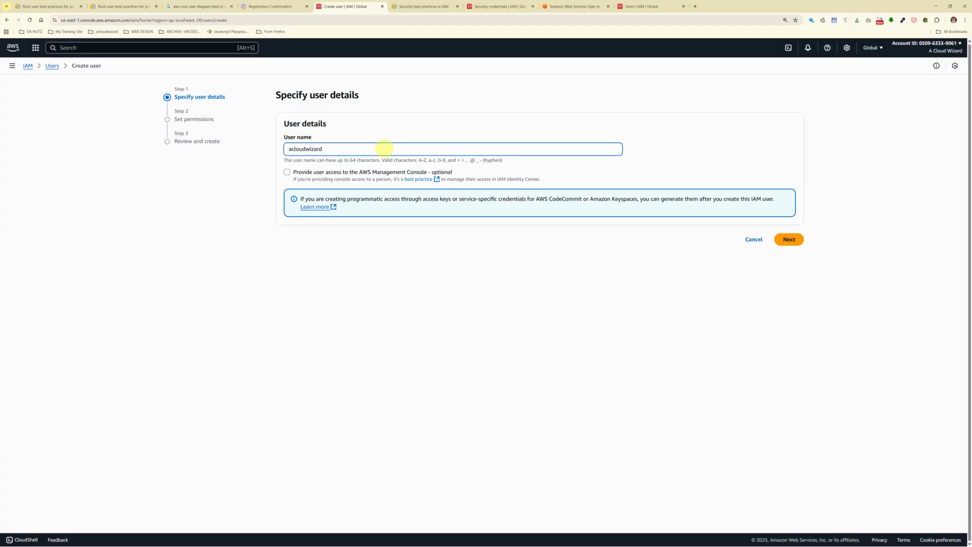
Step: Enable AWS Management Console access for acloudwizard with the Identity Center user type
{"action": "key", "text": "Tab"}
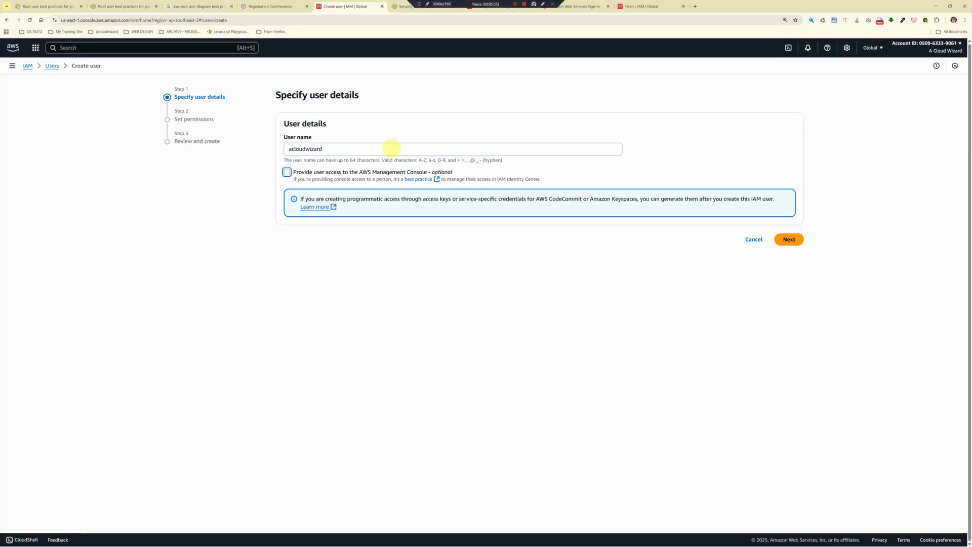
{"action": "key", "text": "Tab"}
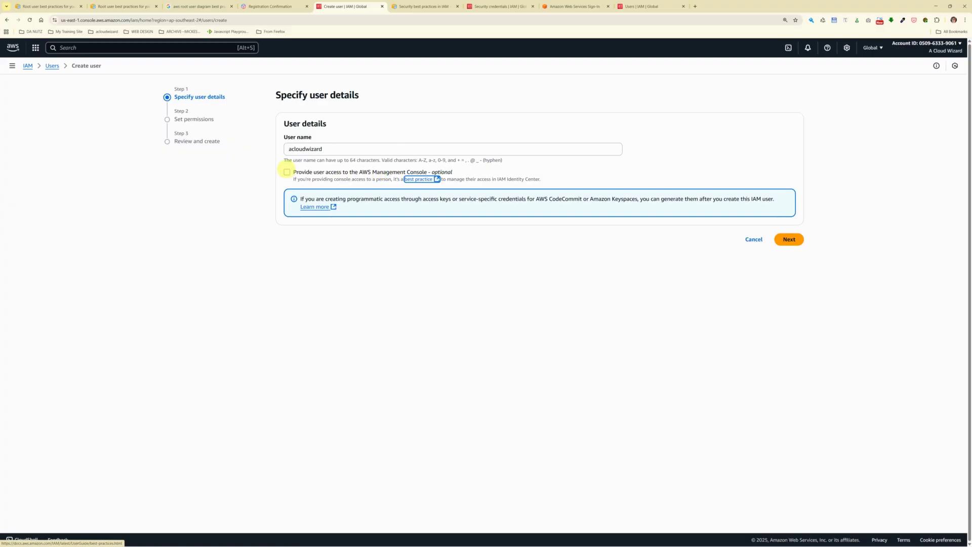
{"action": "left_click", "coordinate": [287, 172]}
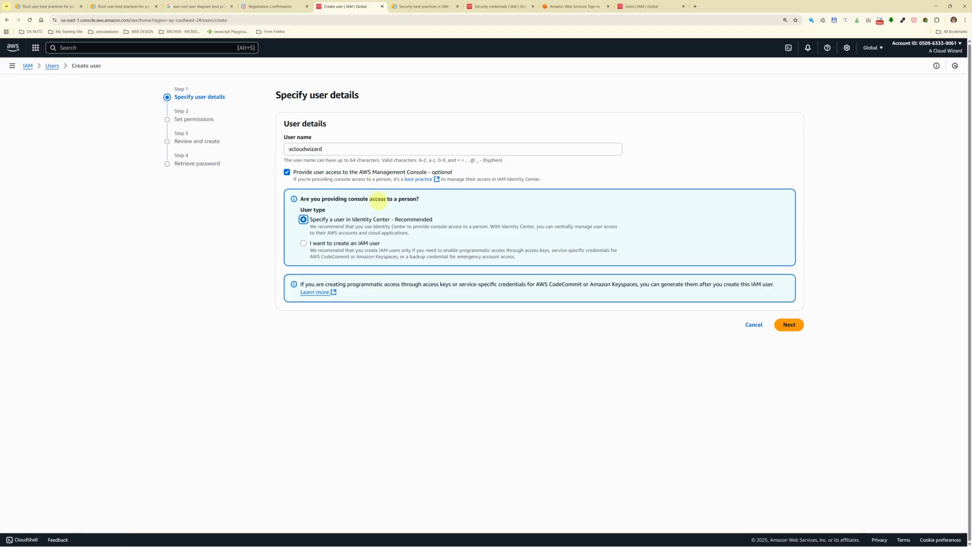
{"action": "left_click", "coordinate": [386, 220]}
{"action": "key", "text": "Tab"}
{"action": "key", "text": "Tab"}
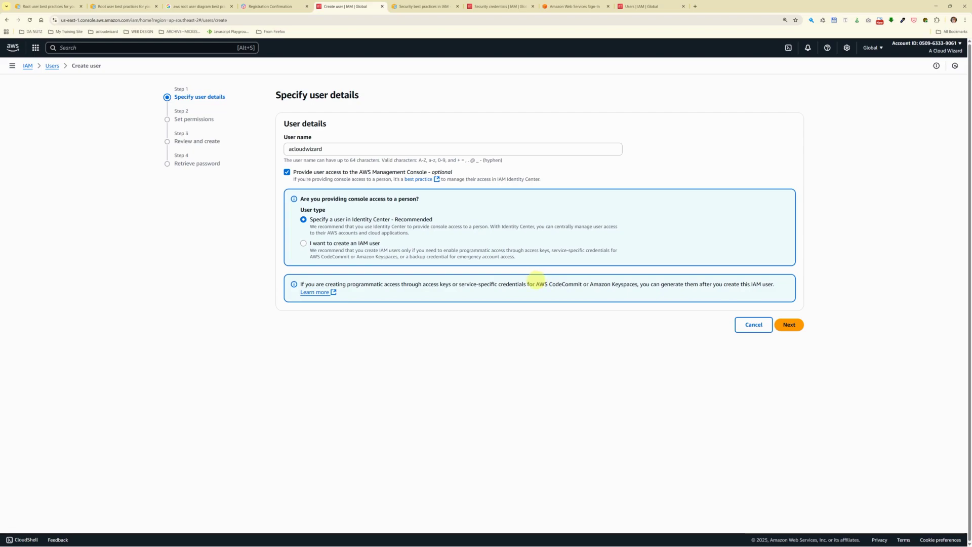
Step: Open Identity Center in a new tab from the 'Specify a user in Identity Center' dialog
{"action": "left_click", "coordinate": [788, 324]}
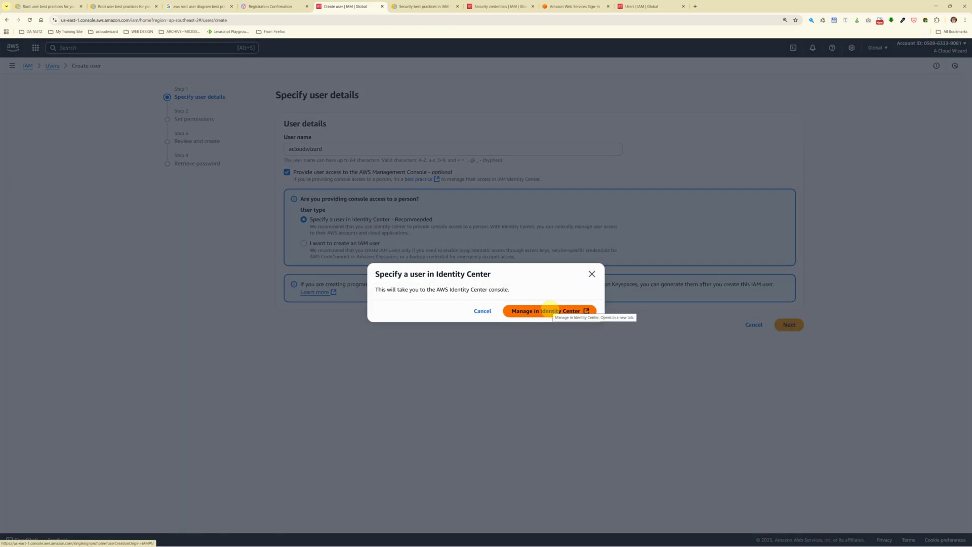
{"action": "left_click", "coordinate": [549, 310]}
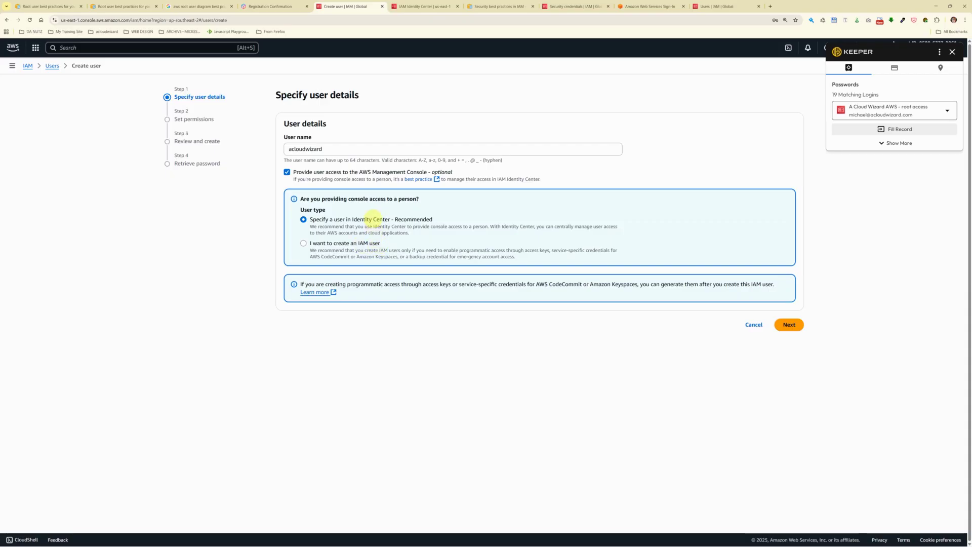
{"action": "key", "text": "Tab"}
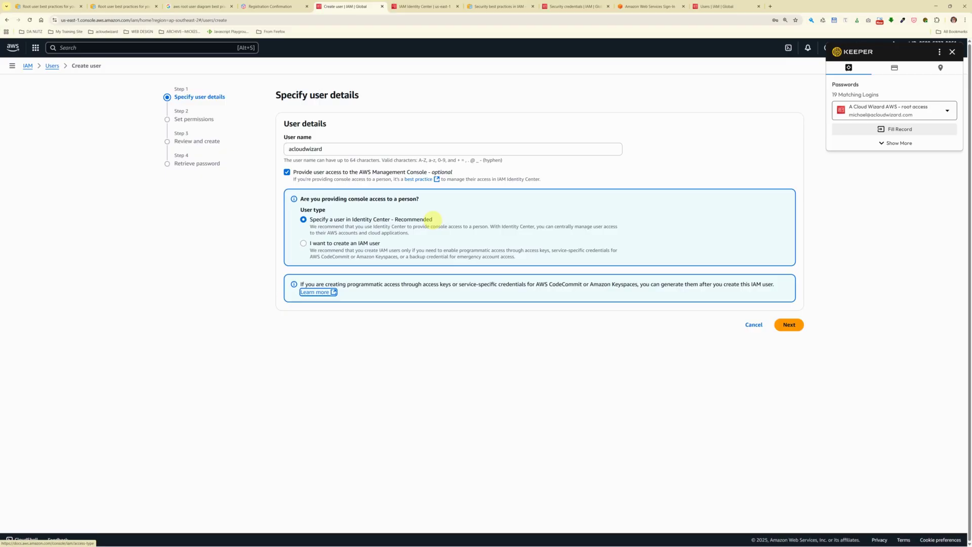
{"action": "key", "text": "Tab"}
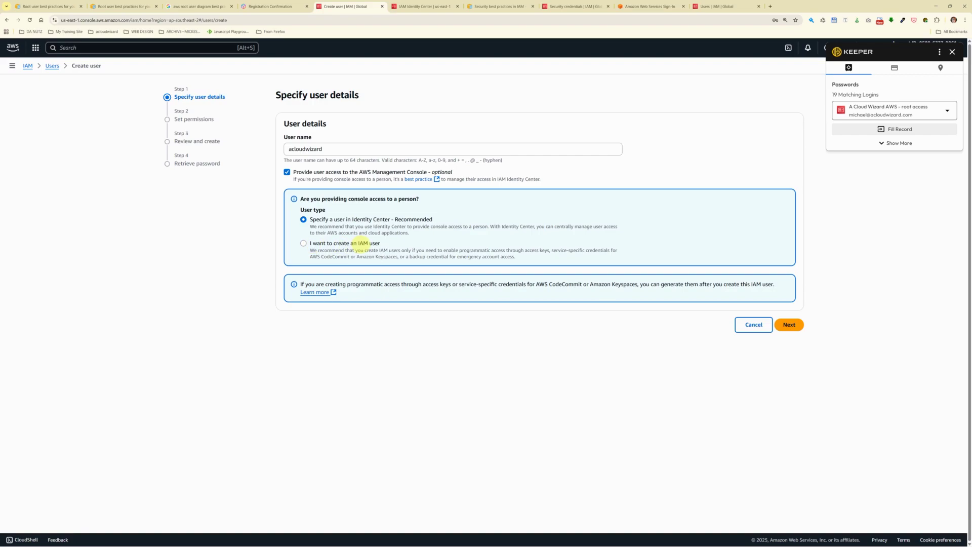
Step: Make acloudwizard an IAM user with a visible autogenerated password and continue to permissions
{"action": "left_click", "coordinate": [360, 242]}
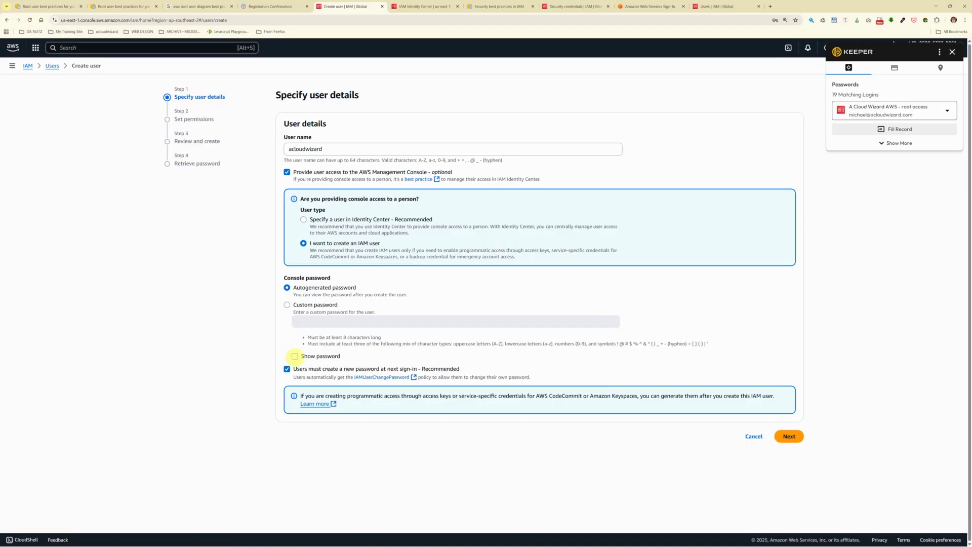
{"action": "left_click", "coordinate": [294, 355]}
{"action": "left_click", "coordinate": [788, 436]}
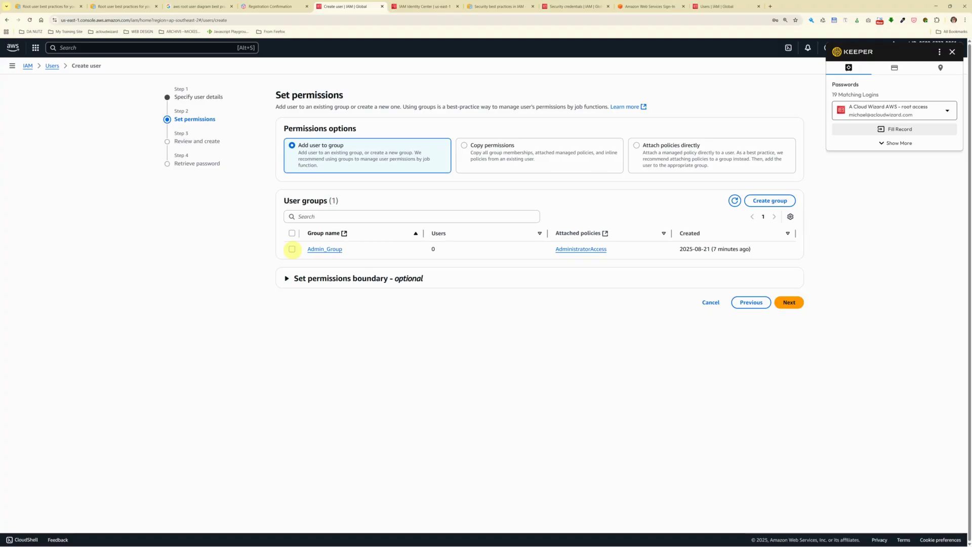
Step: Add acloudwizard to Admin_Group, review the summary, and create the user
{"action": "left_click", "coordinate": [291, 249]}
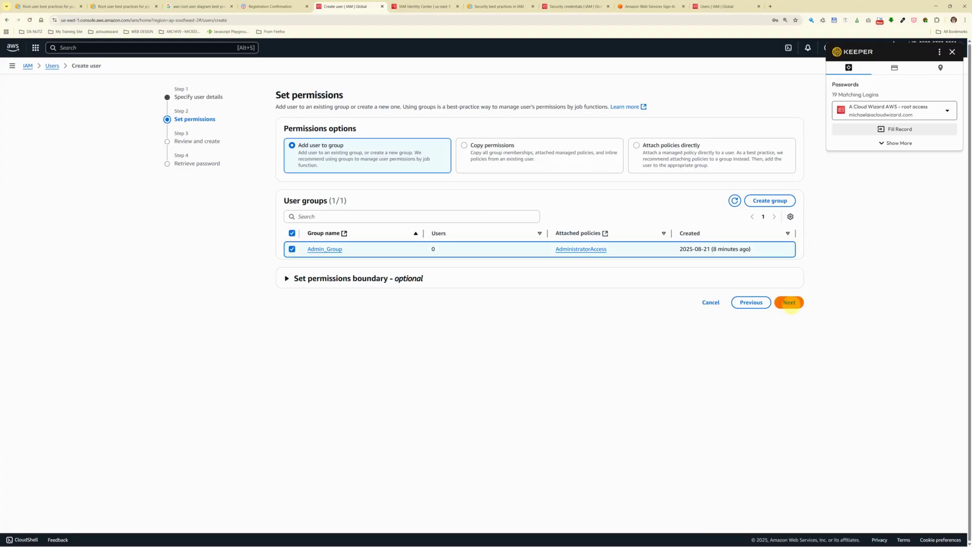
{"action": "left_click", "coordinate": [789, 303]}
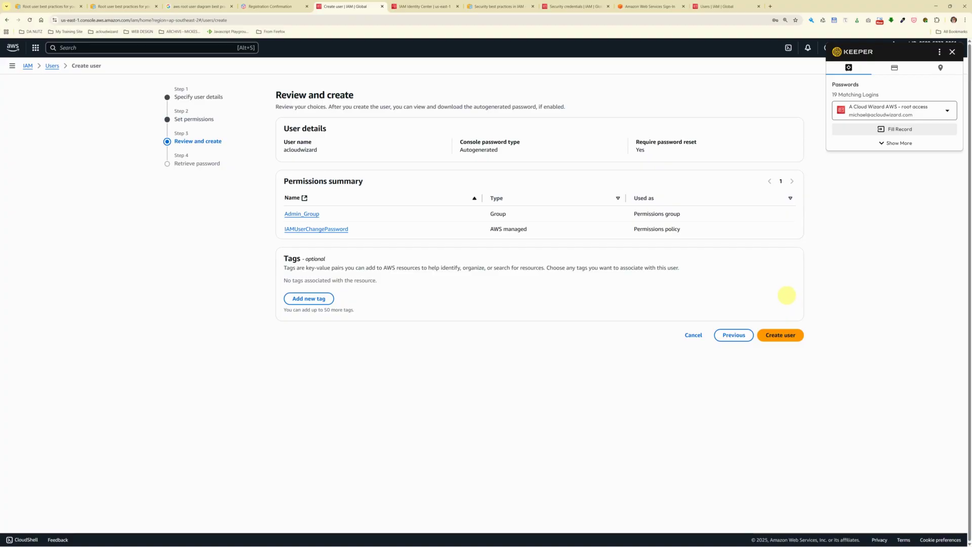
{"action": "key", "text": "Tab"}
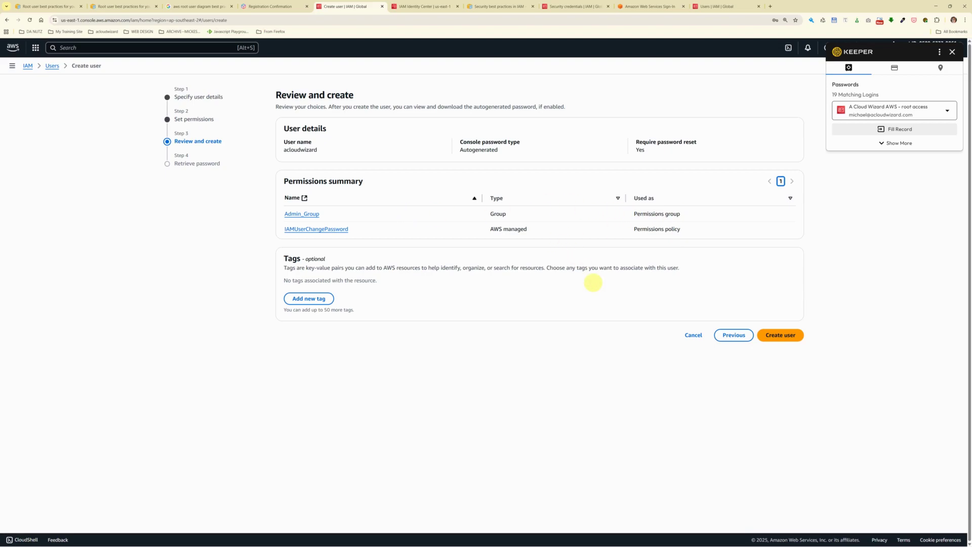
{"action": "key", "text": "Tab"}
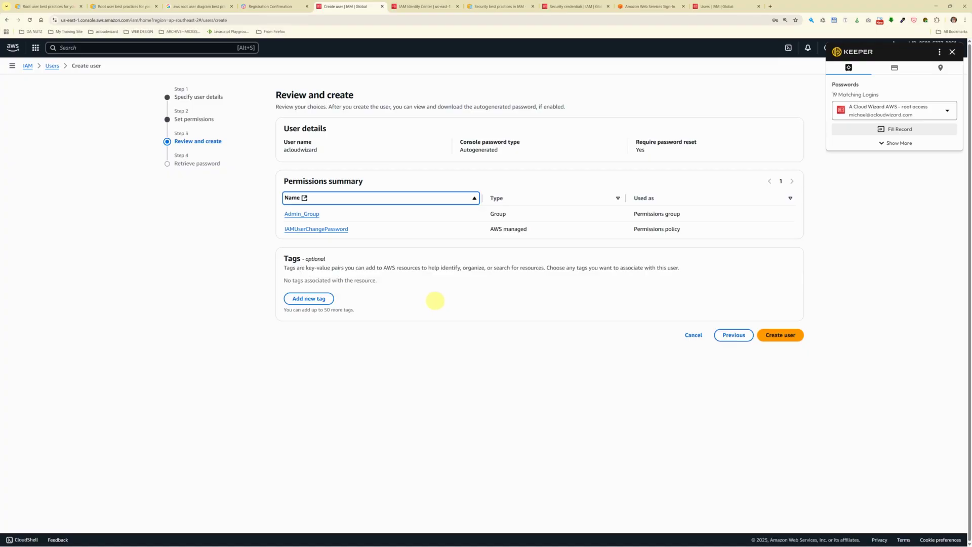
{"action": "left_click", "coordinate": [780, 335]}
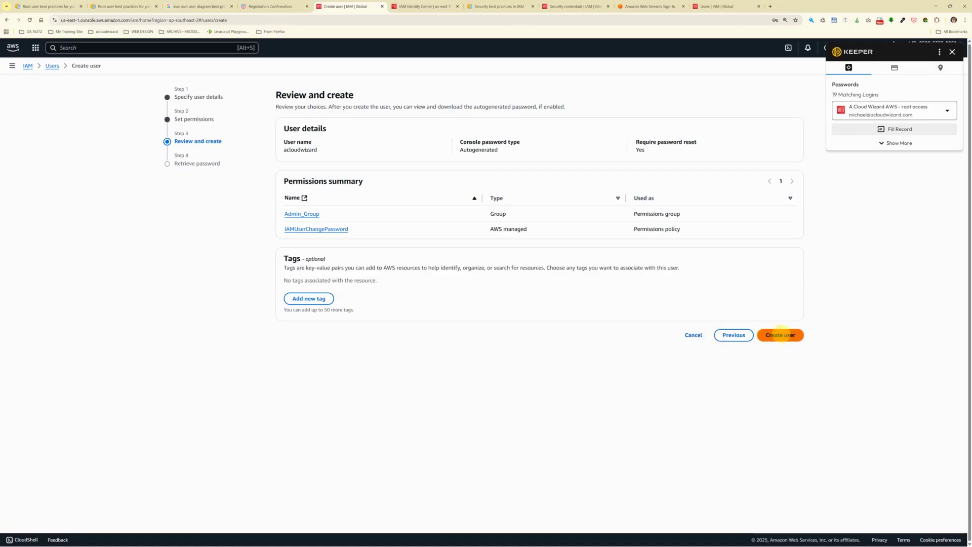
Step: Confirm creating acloudwizard and copy its console sign-in URL from the Retrieve password page
{"action": "left_click", "coordinate": [780, 335]}
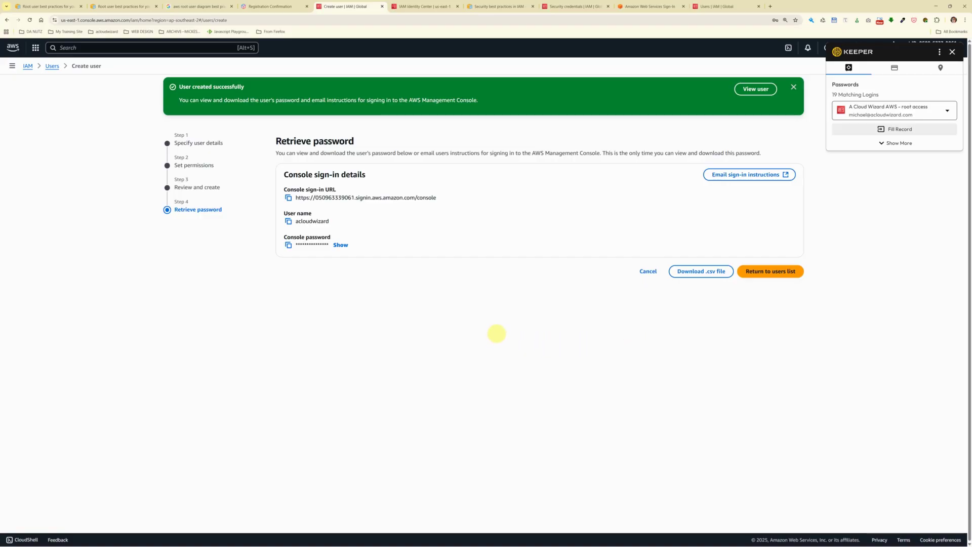
{"action": "key", "text": "Tab"}
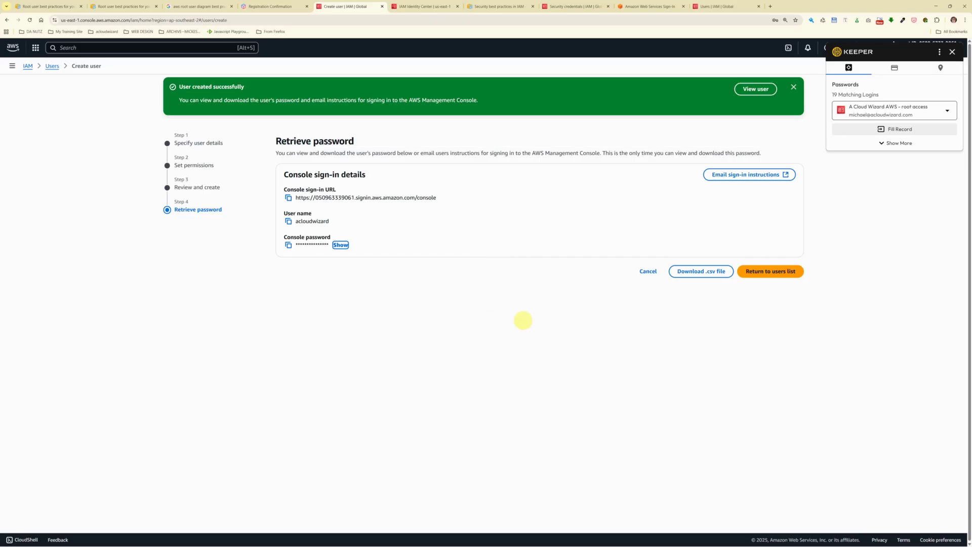
{"action": "key", "text": "Tab"}
{"action": "key", "text": "Tab"}
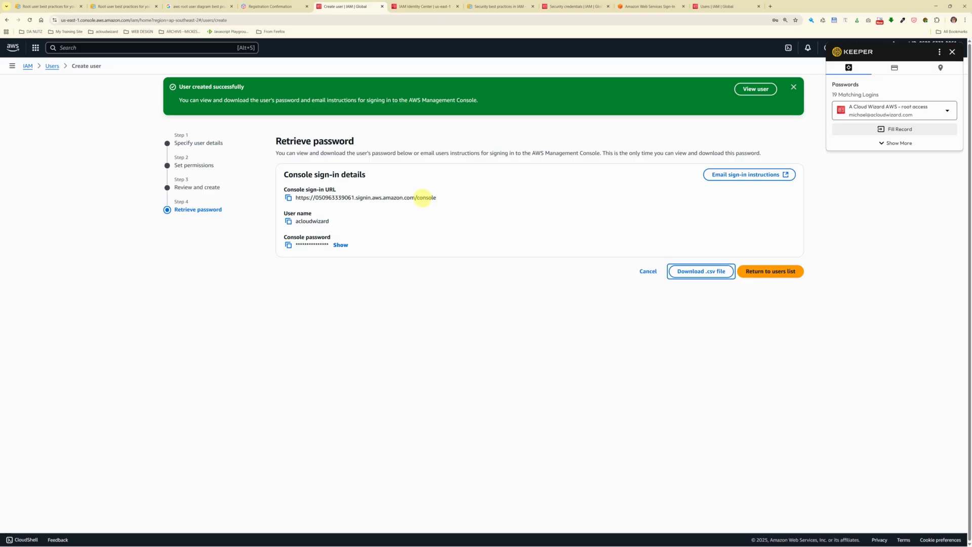
{"action": "key", "text": "Tab"}
{"action": "key", "text": "Tab"}
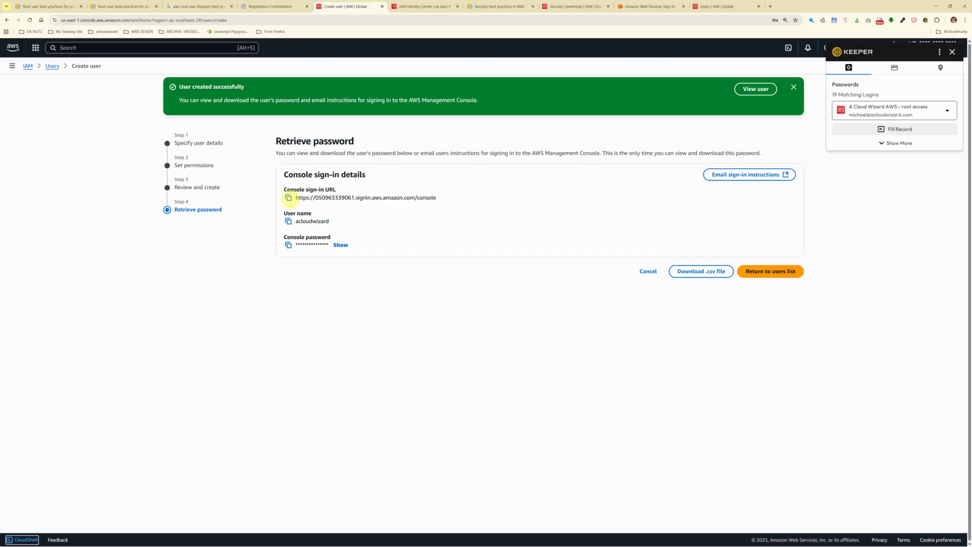
{"action": "left_click", "coordinate": [288, 198]}
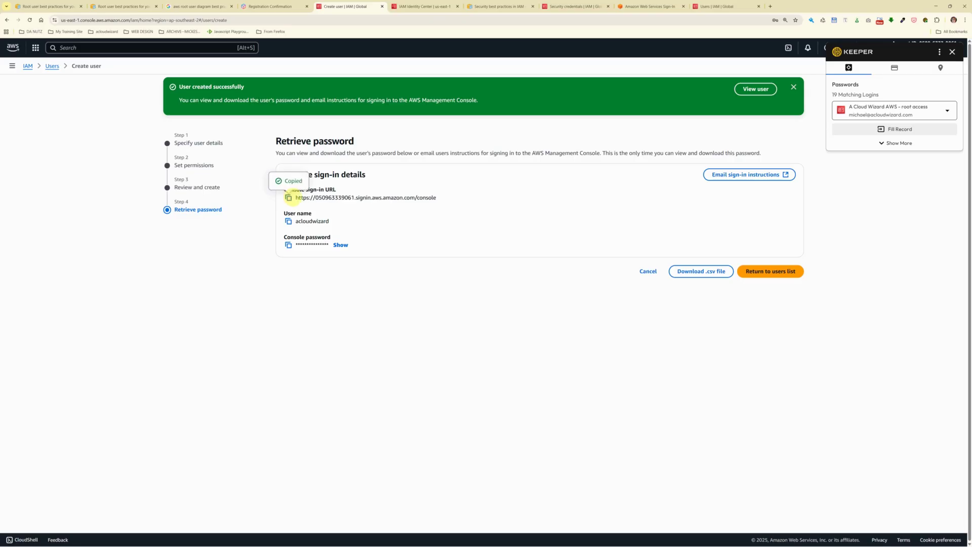
{"action": "left_click", "coordinate": [964, 19]}
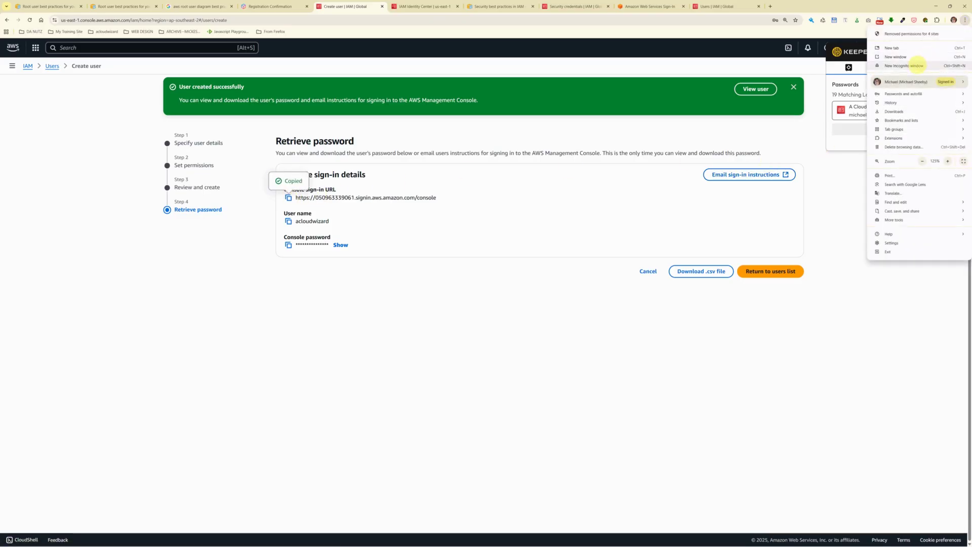
Step: Load the copied sign-in URL in an incognito window and sign in as acloudwizard
{"action": "left_click", "coordinate": [916, 65]}
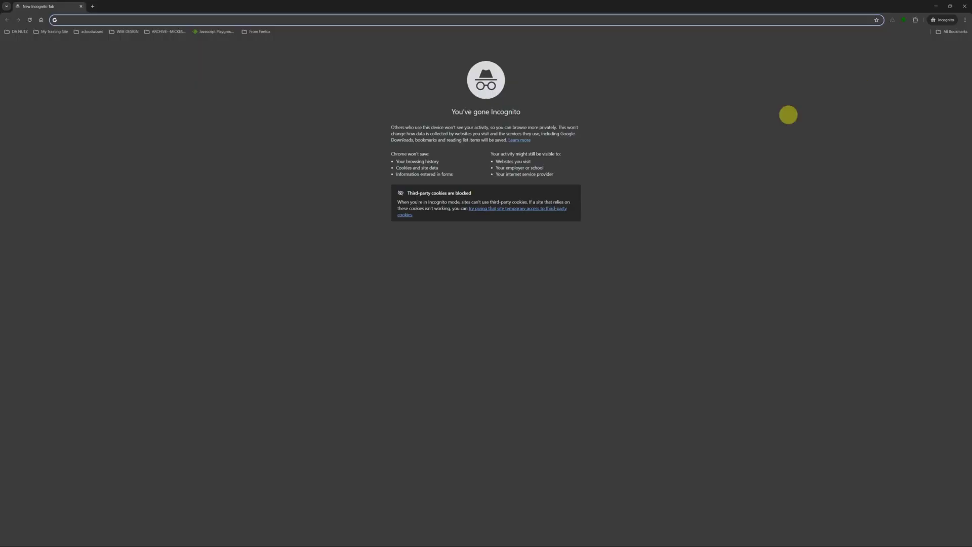
{"action": "key", "text": "ctrl+v"}
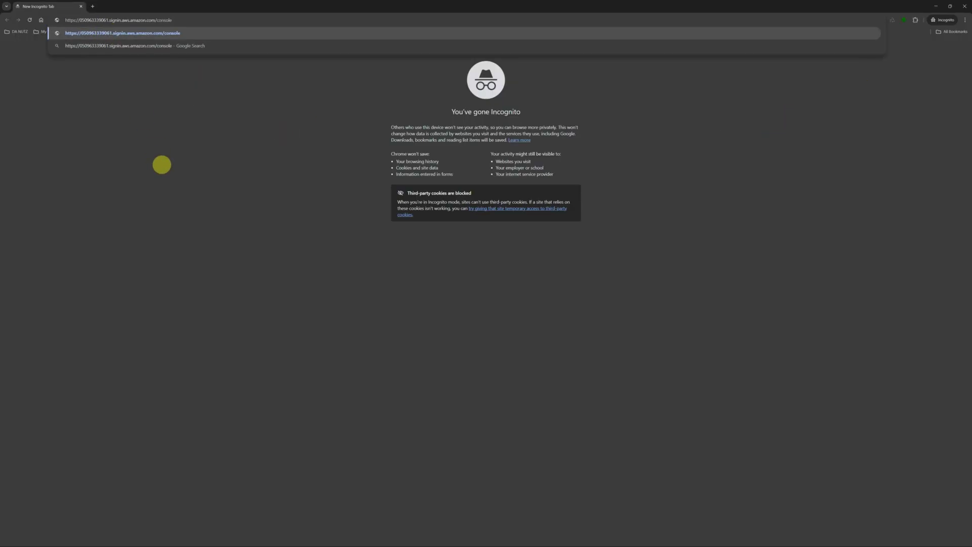
{"action": "key", "text": "Return"}
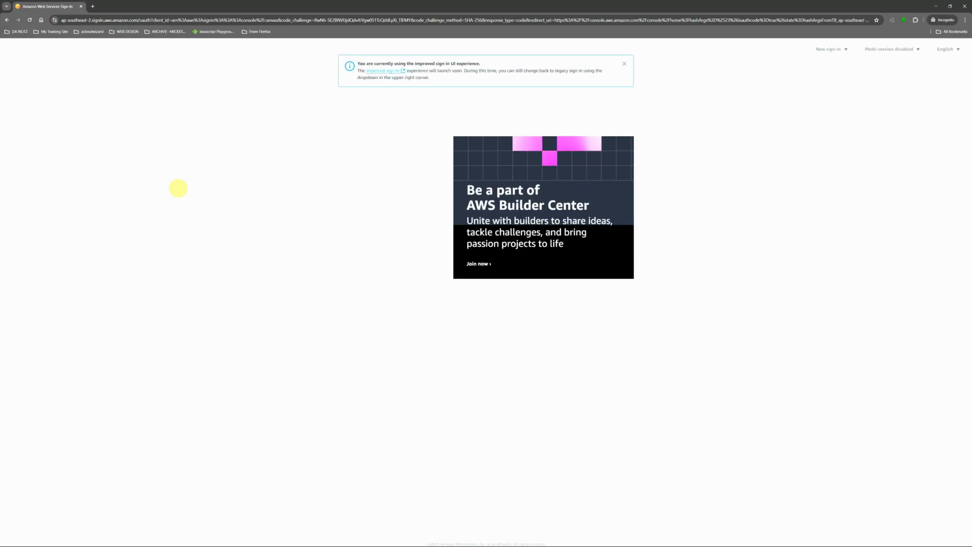
{"action": "left_click", "coordinate": [375, 211]}
{"action": "type", "text": "acloudwizard"}
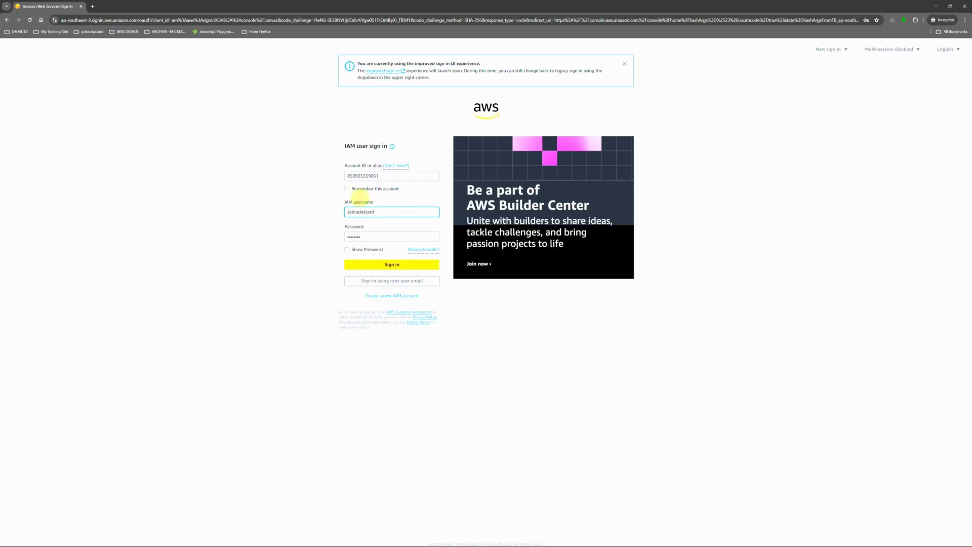
{"action": "left_click", "coordinate": [390, 264]}
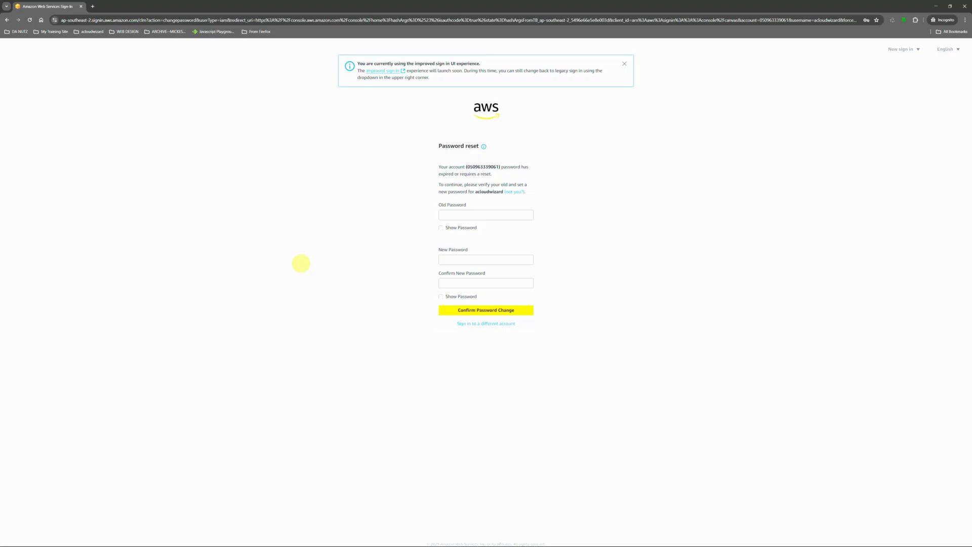
Step: Replace the initial password with a new confirmed password and continue to sign in
{"action": "key", "text": "Tab"}
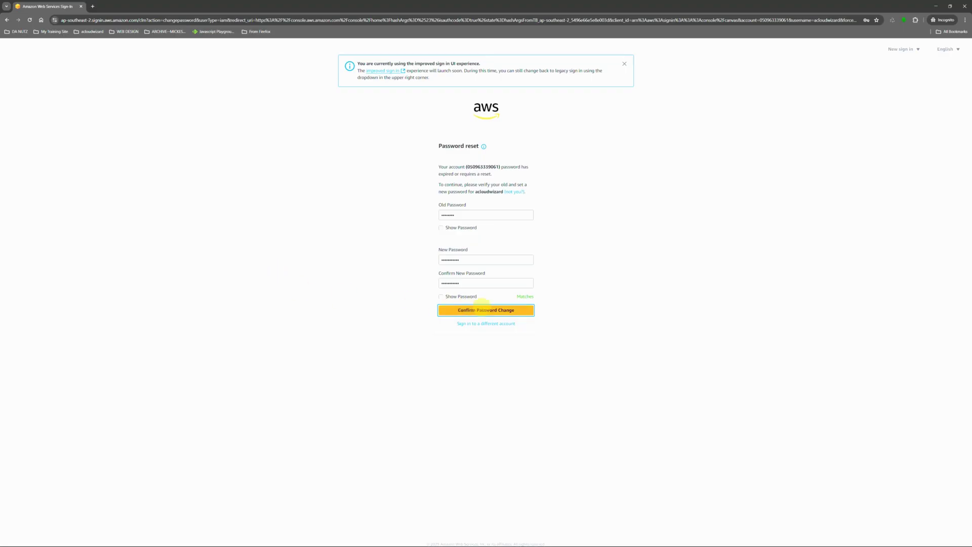
{"action": "left_click", "coordinate": [485, 309]}
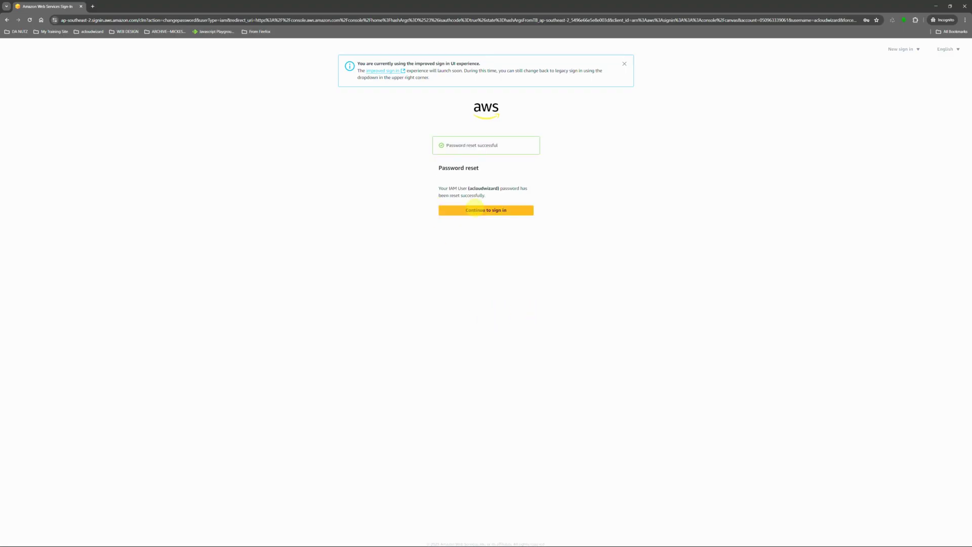
{"action": "left_click", "coordinate": [475, 209]}
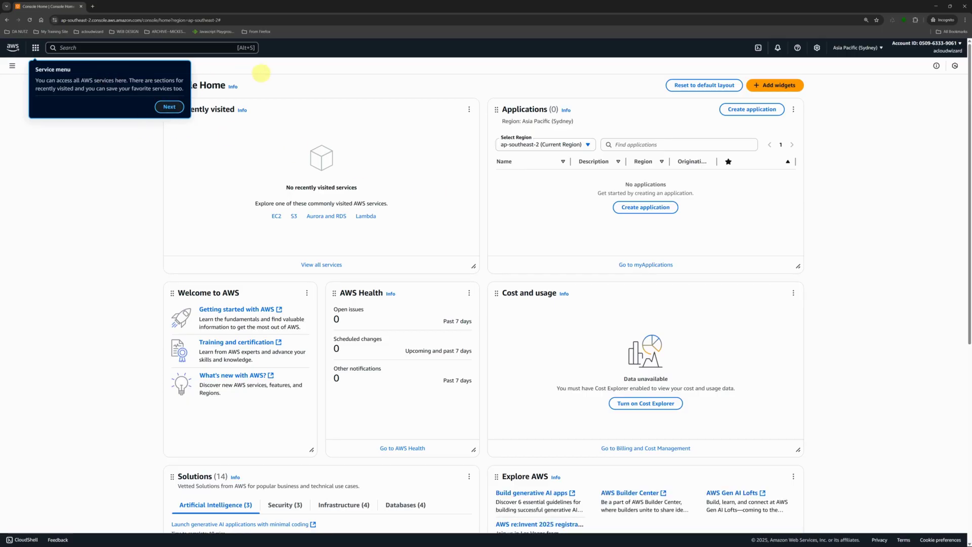
Step: Step through and close the Console Home welcome tour
{"action": "left_click", "coordinate": [170, 107]}
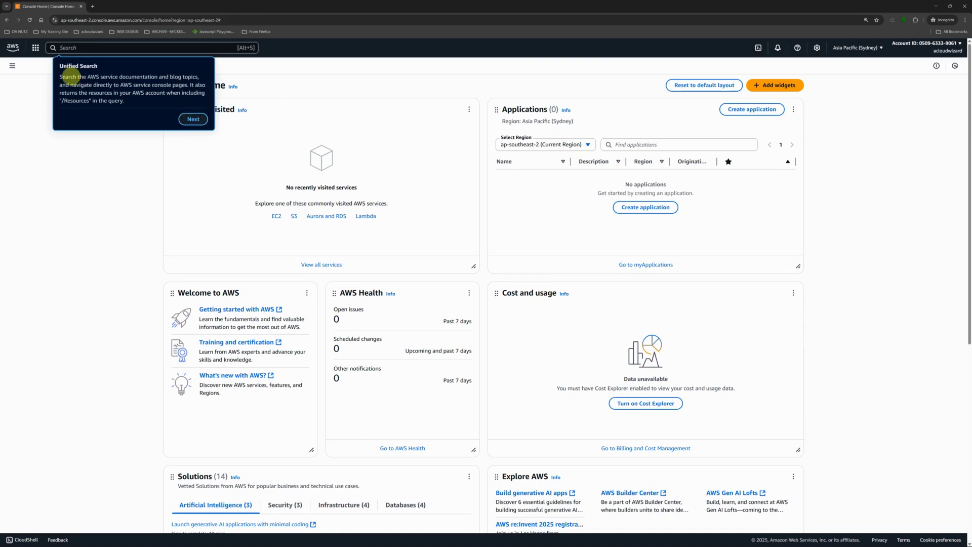
{"action": "left_click", "coordinate": [193, 120]}
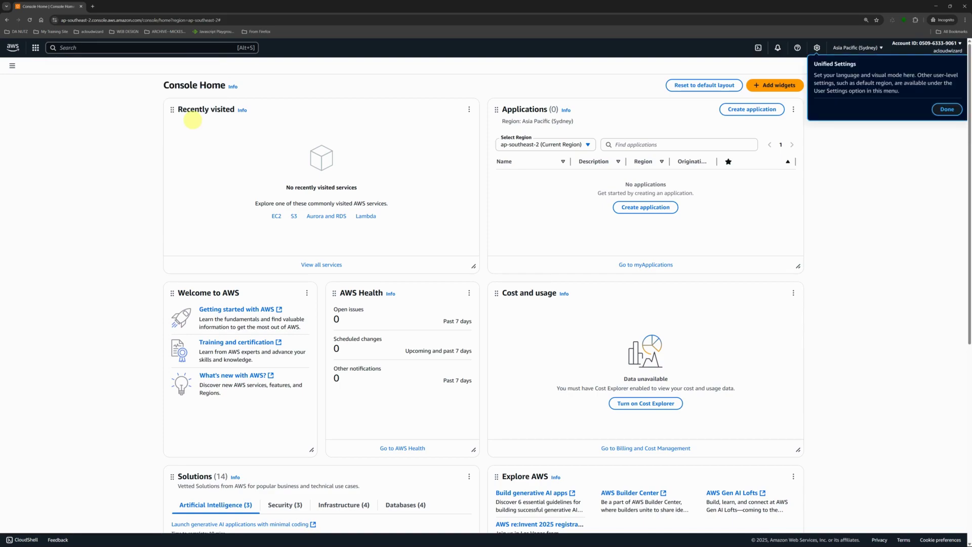
{"action": "left_click", "coordinate": [946, 109]}
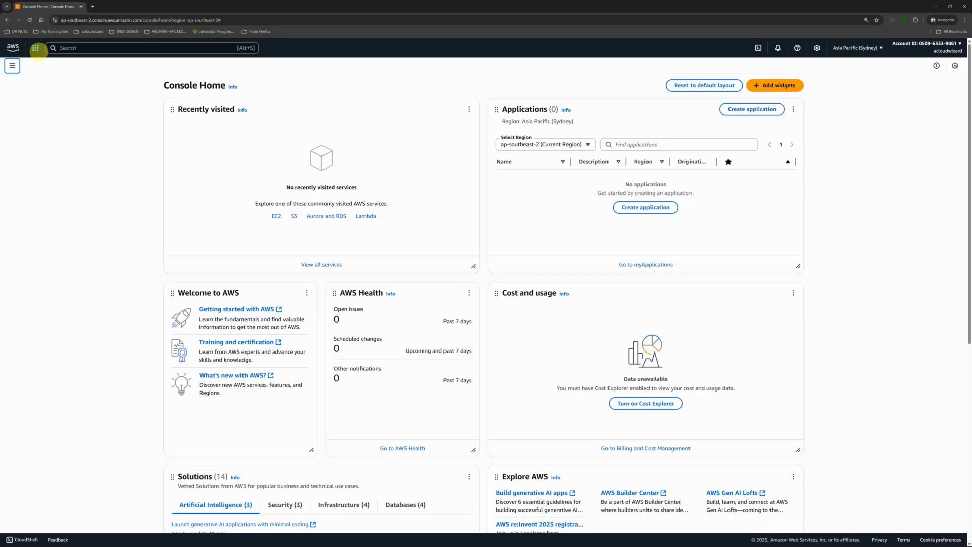
Step: Open Amazon Athena from the Analytics category of the services menu
{"action": "left_click", "coordinate": [36, 48]}
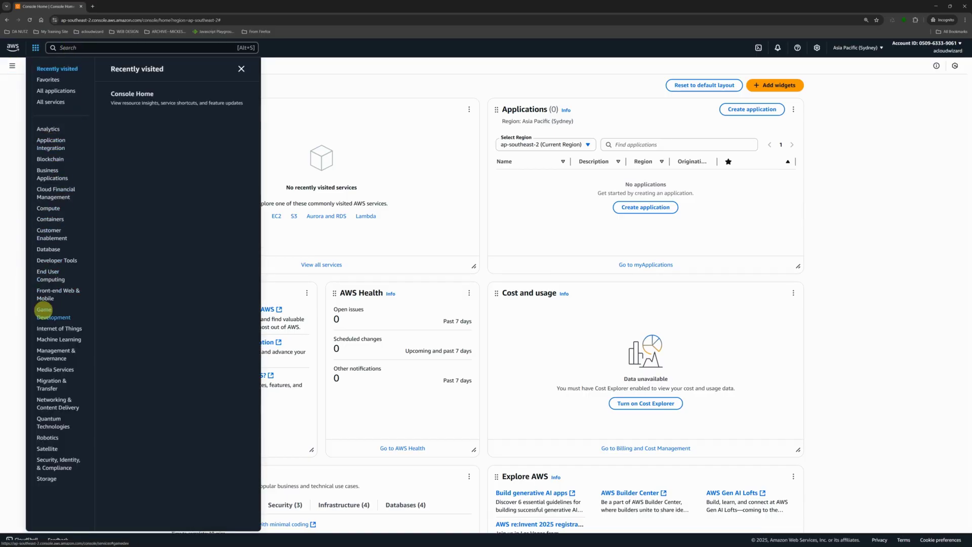
{"action": "left_click", "coordinate": [43, 309]}
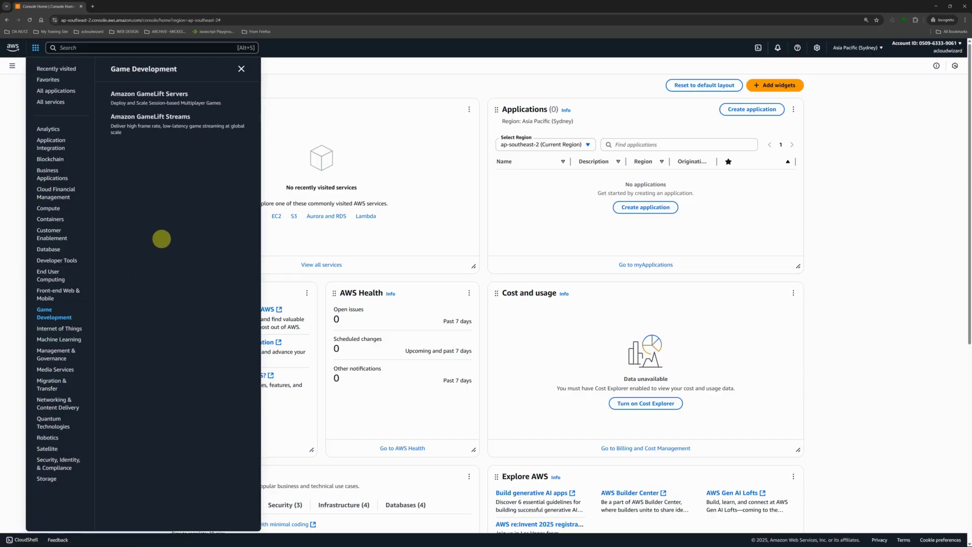
{"action": "key", "text": "Tab"}
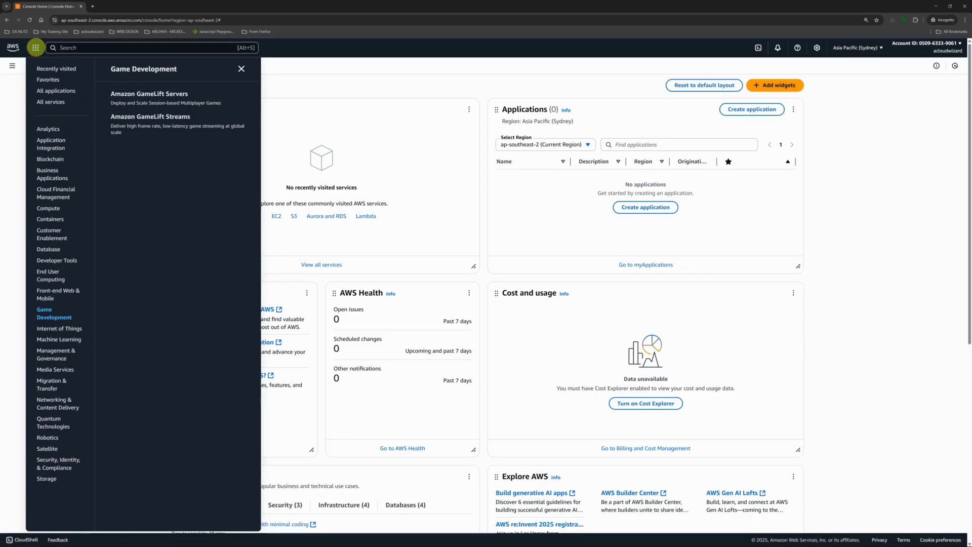
{"action": "left_click", "coordinate": [35, 48]}
{"action": "left_click", "coordinate": [35, 48]}
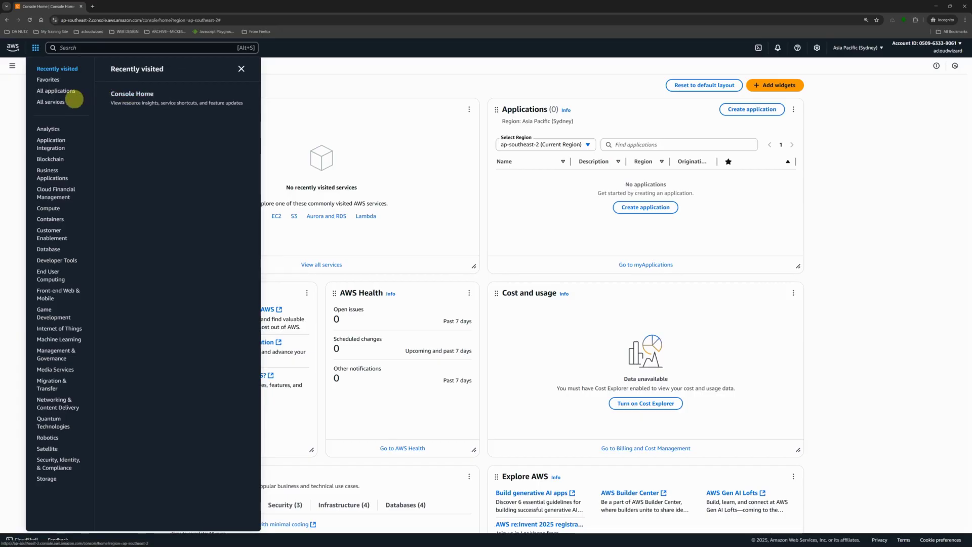
{"action": "left_click", "coordinate": [49, 129]}
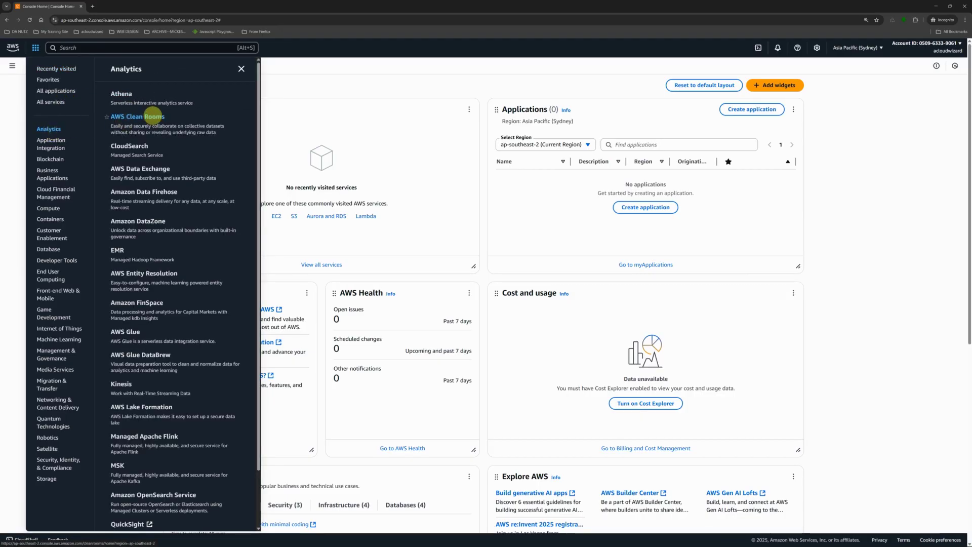
{"action": "left_click", "coordinate": [122, 94]}
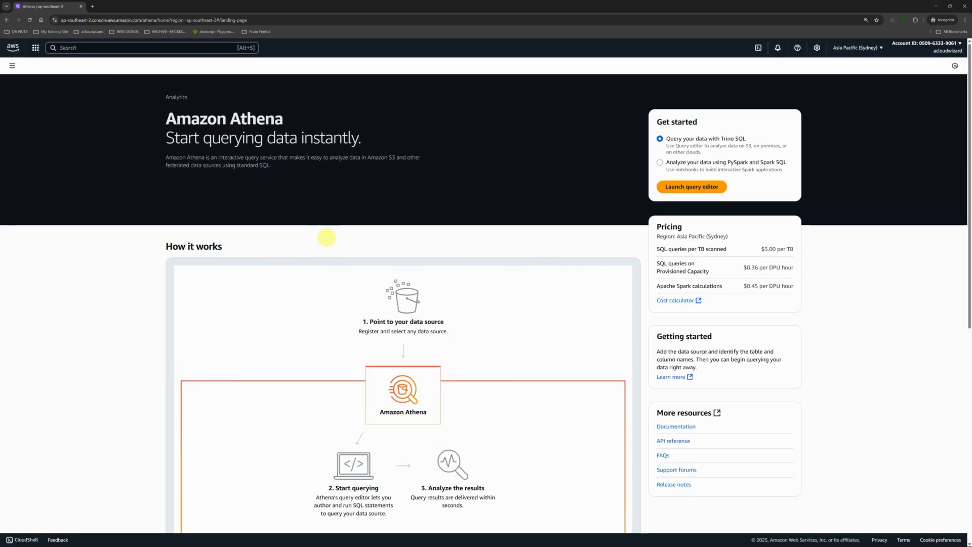
{"action": "key", "text": "Tab"}
{"action": "key", "text": "Tab"}
{"action": "key", "text": "Tab"}
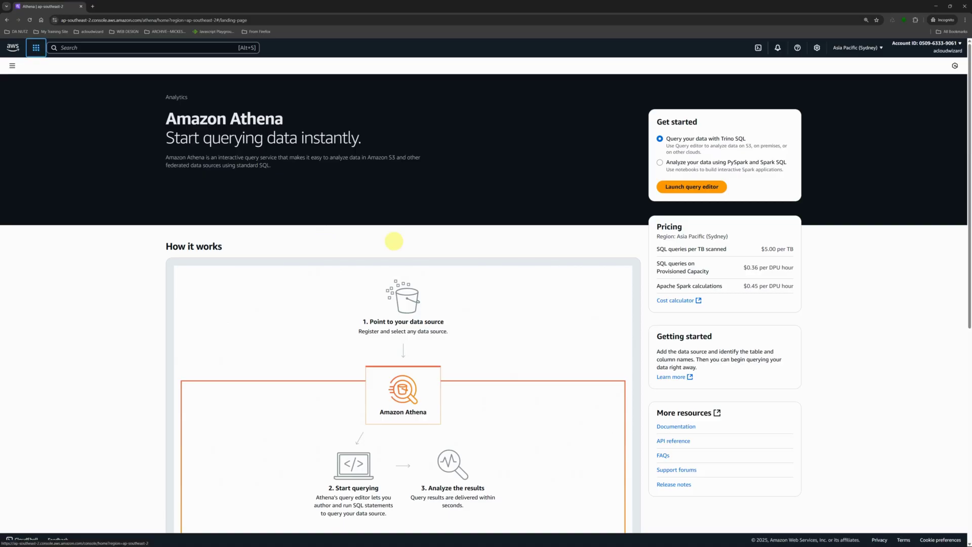